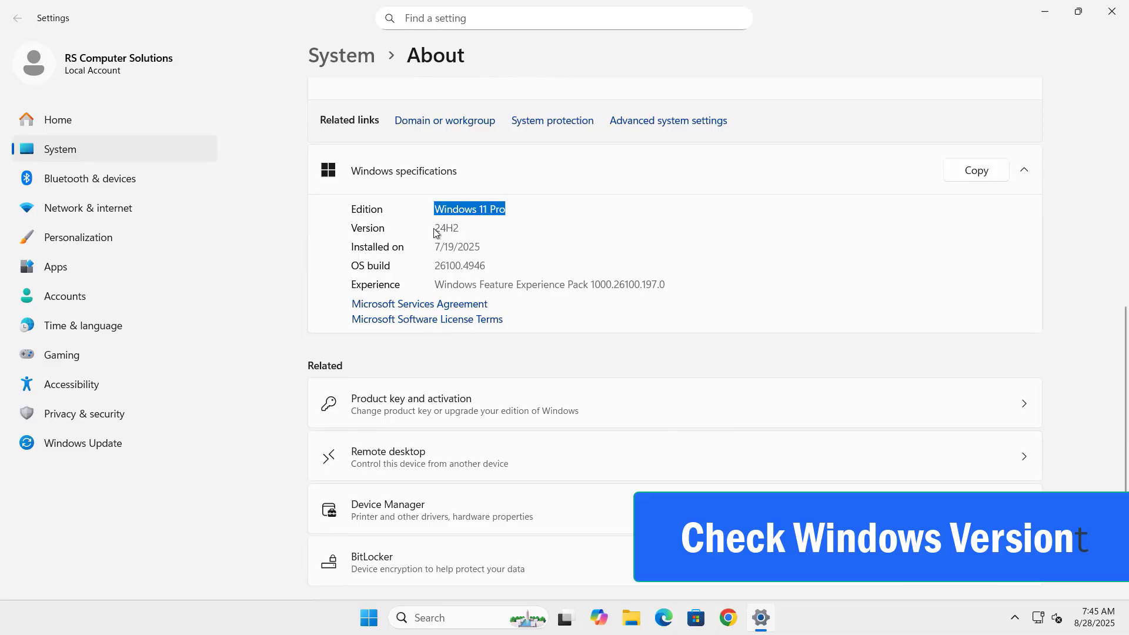
Check the Windows version and OS build in the Windows specifications, and close Settings
drag(445, 229, 486, 229)
drag(437, 267, 494, 265)
click(497, 265)
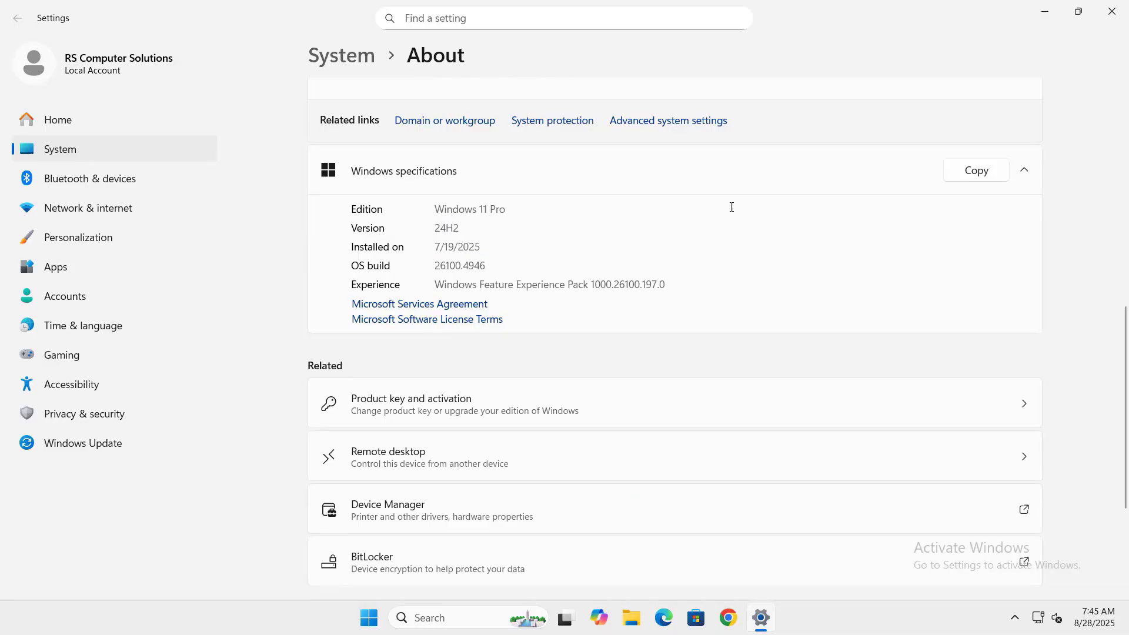
click(1111, 11)
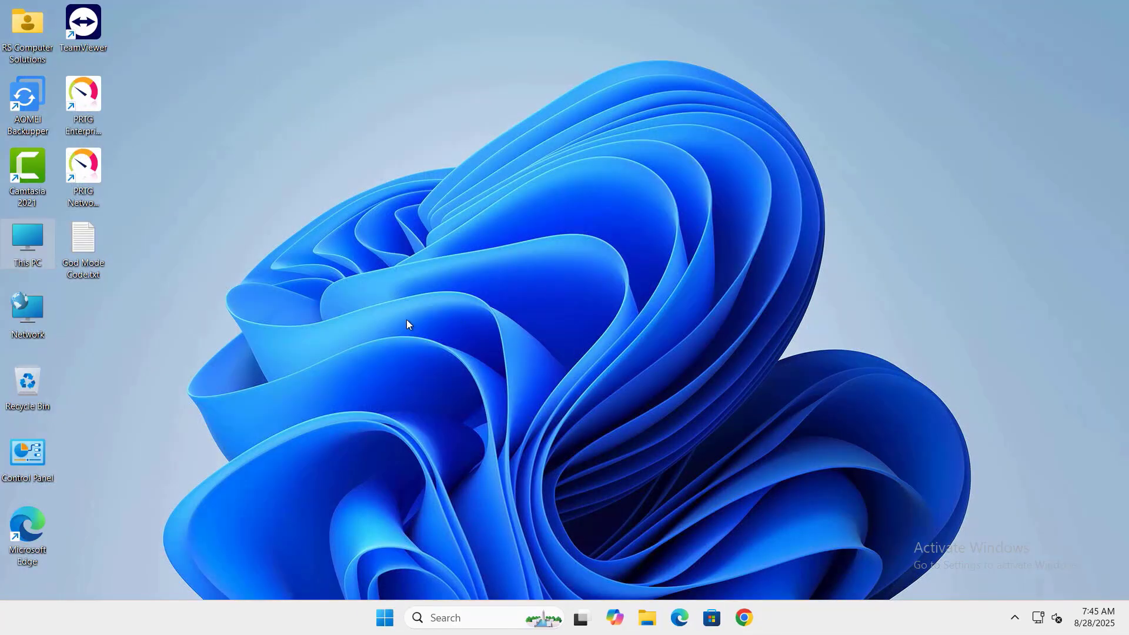
Mount the Windows 11 25H2.ISO file stored on New Volume (D:)
double_click(26, 246)
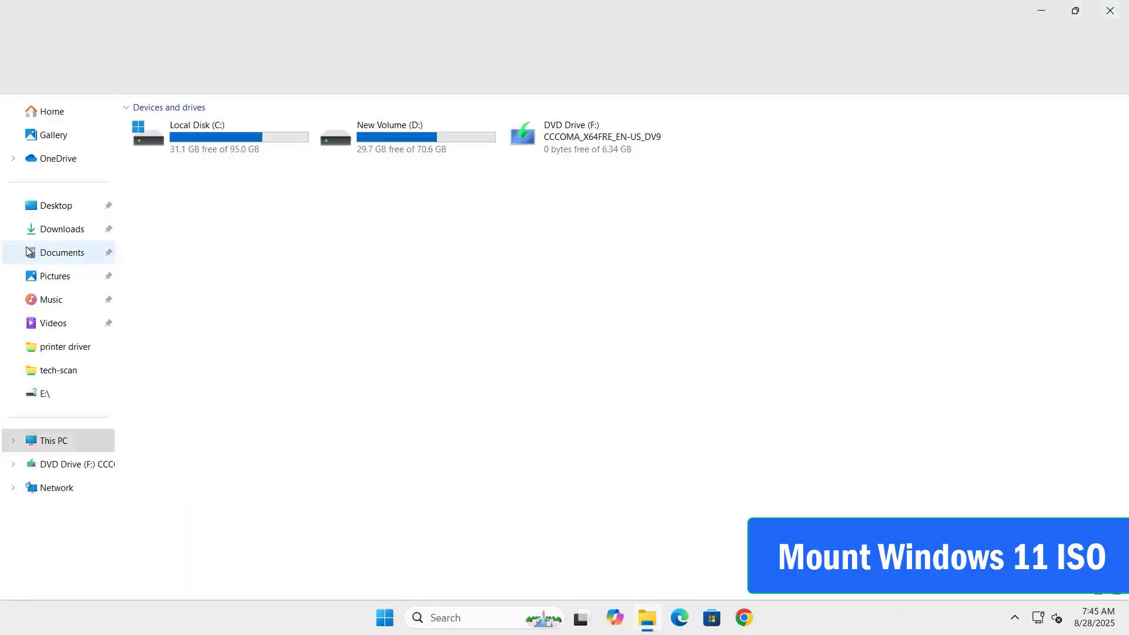
double_click(411, 144)
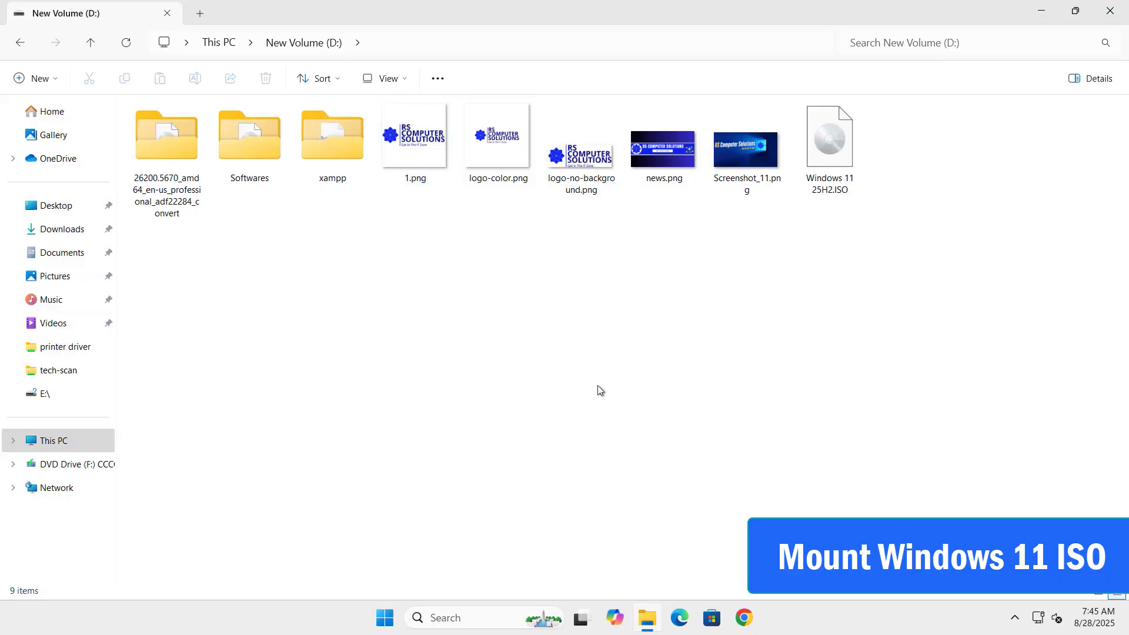
click(847, 165)
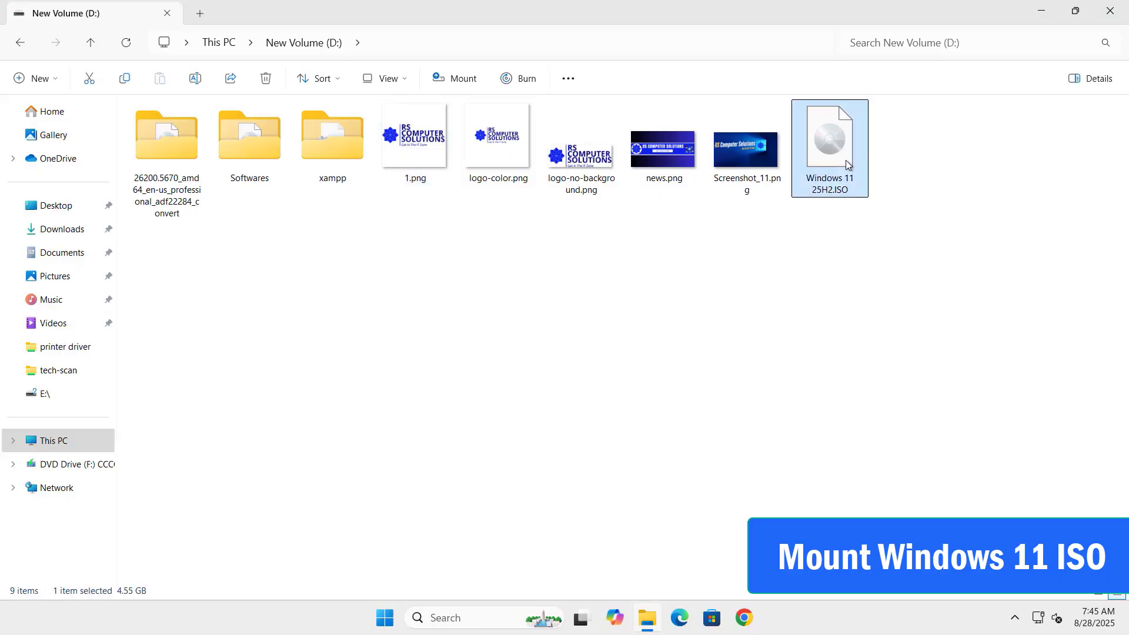
right_click(847, 164)
click(888, 220)
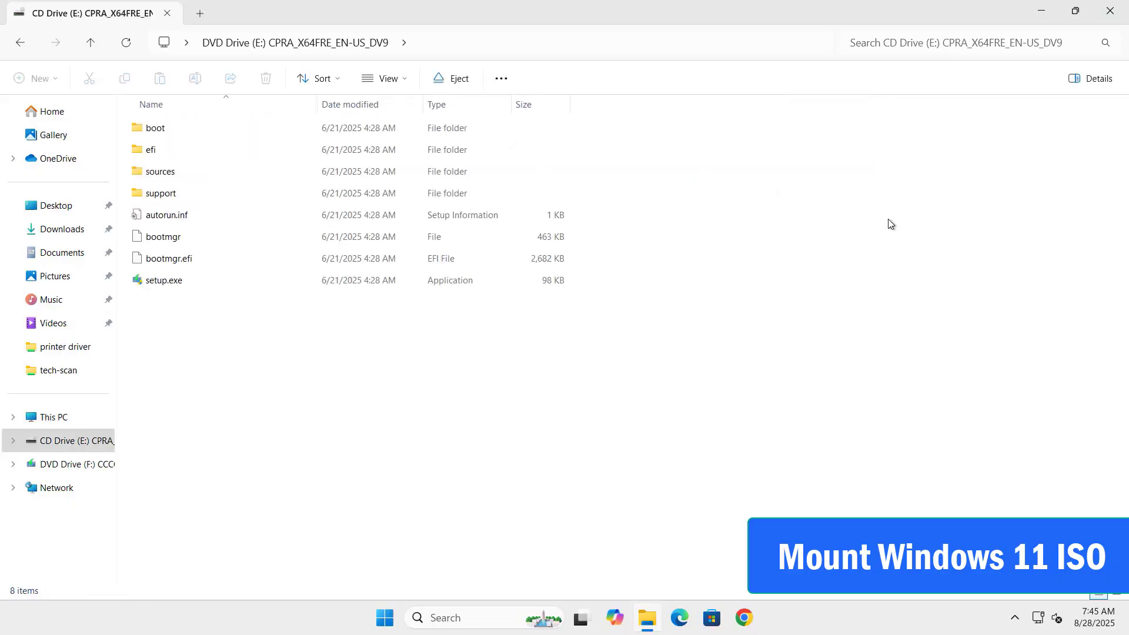
Run setup.exe from the mounted drive, allow it to make changes to the device, and minimize the file window
click(160, 285)
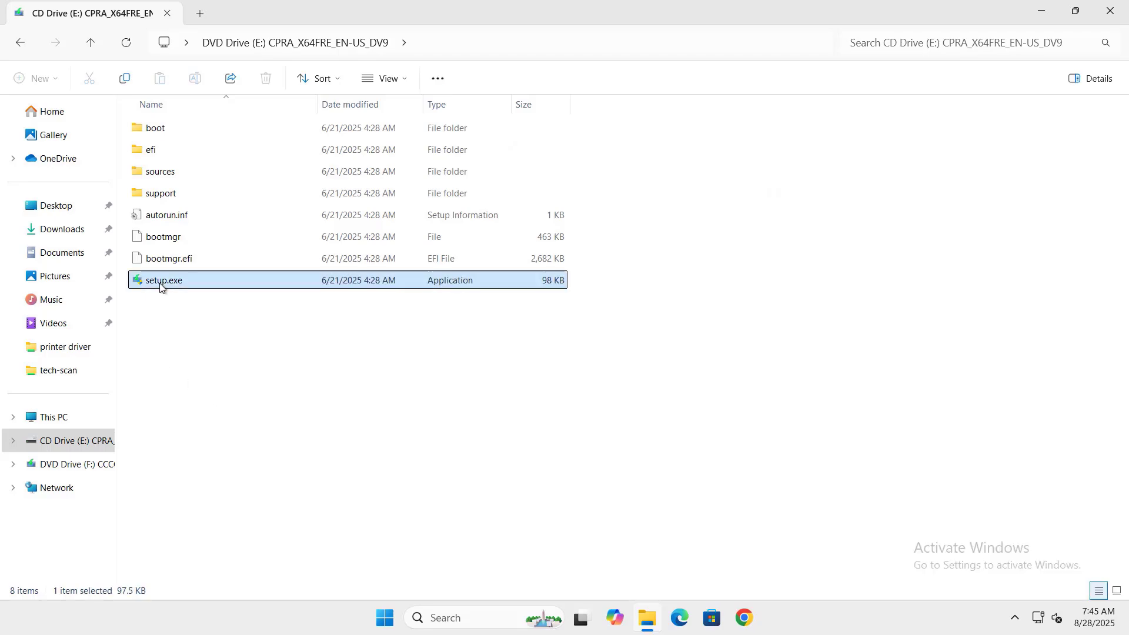
right_click(160, 285)
click(209, 310)
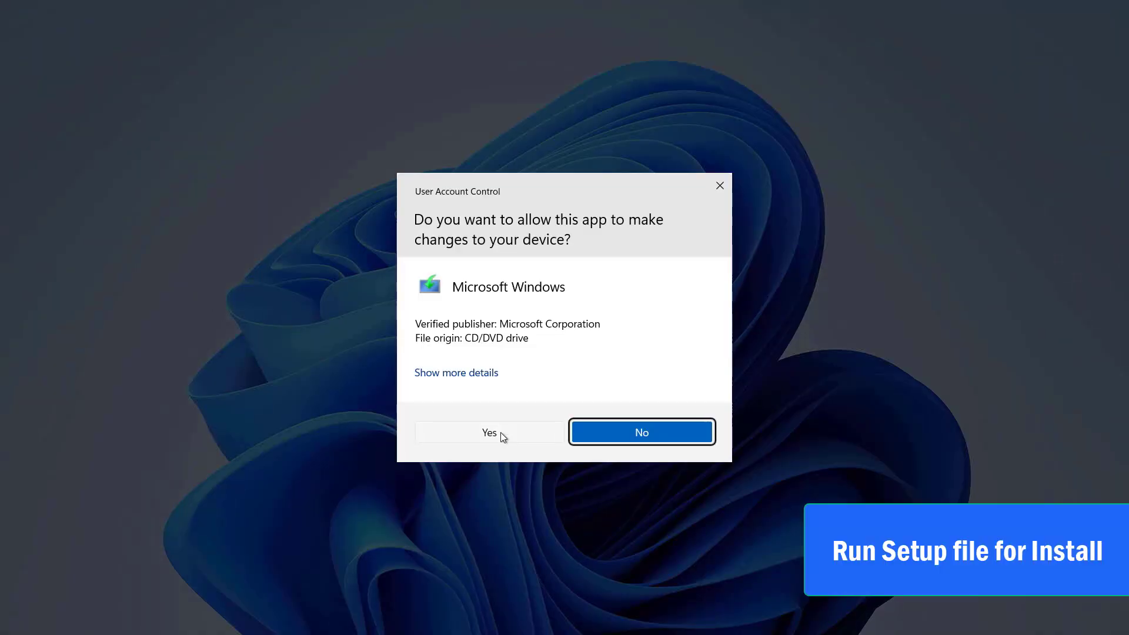
click(498, 434)
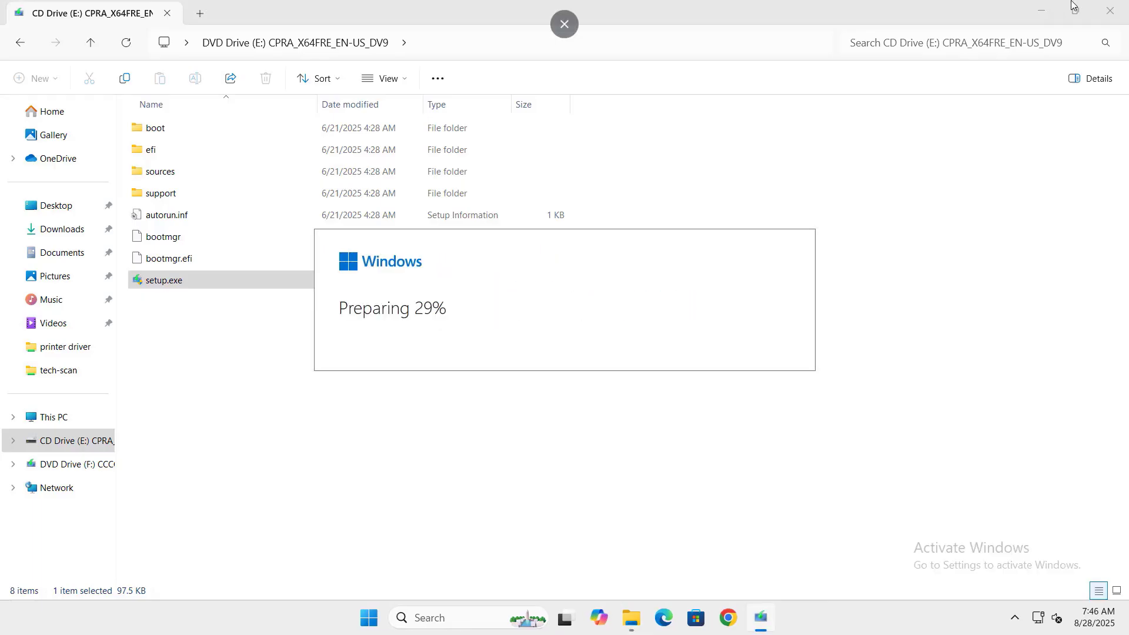
click(1041, 10)
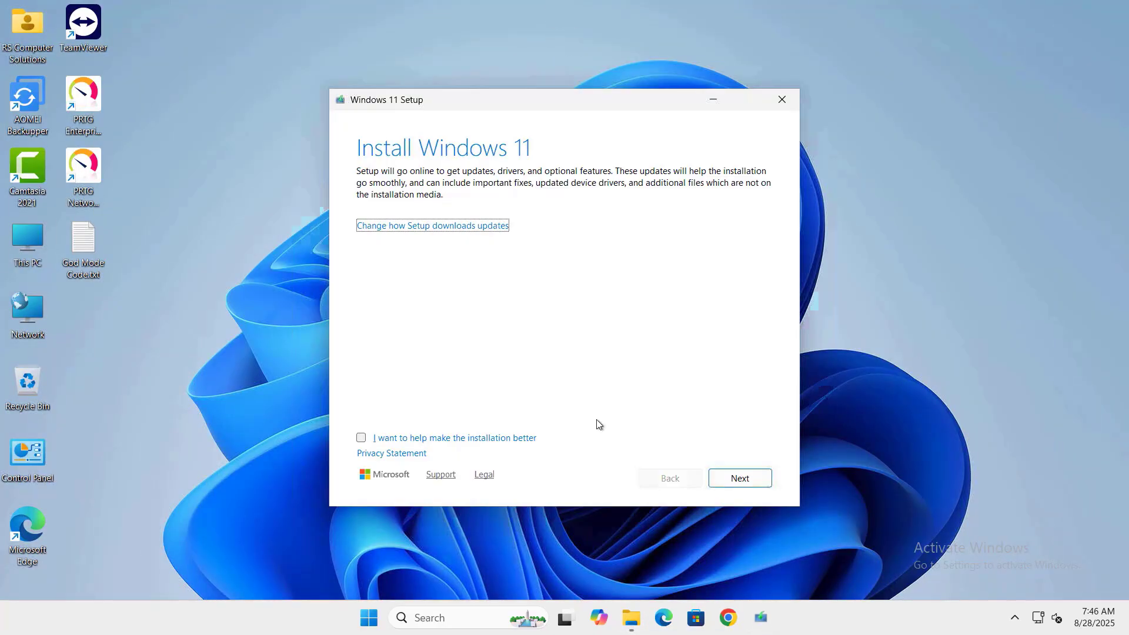
Try to continue the Windows 11 installation with "I want to help make the installation better" enabled, and close Setup
click(361, 438)
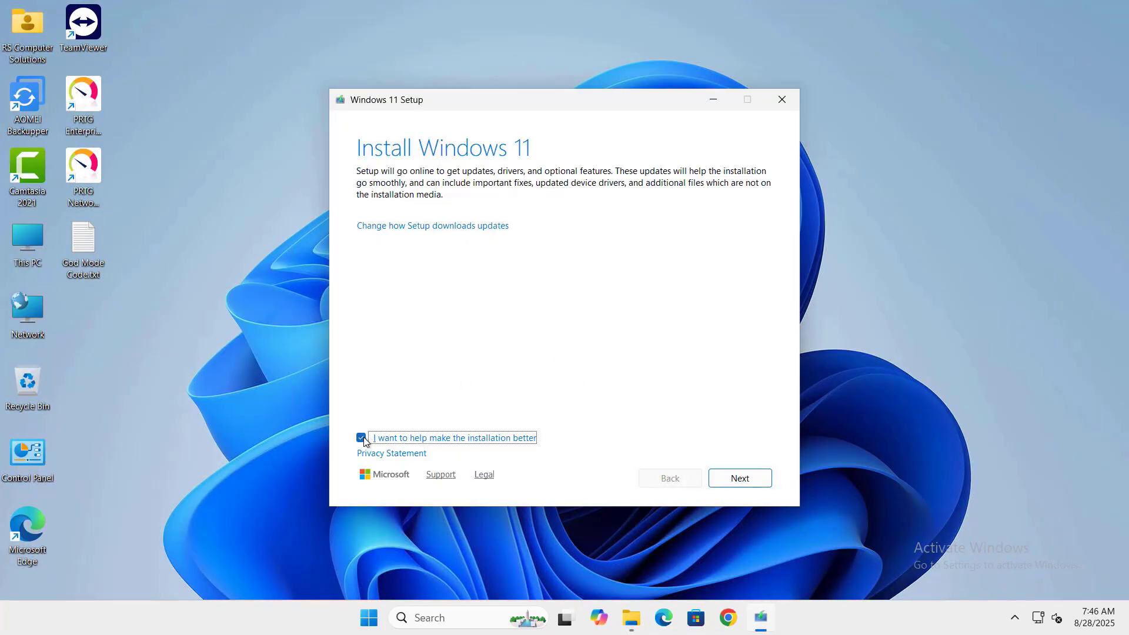
click(736, 478)
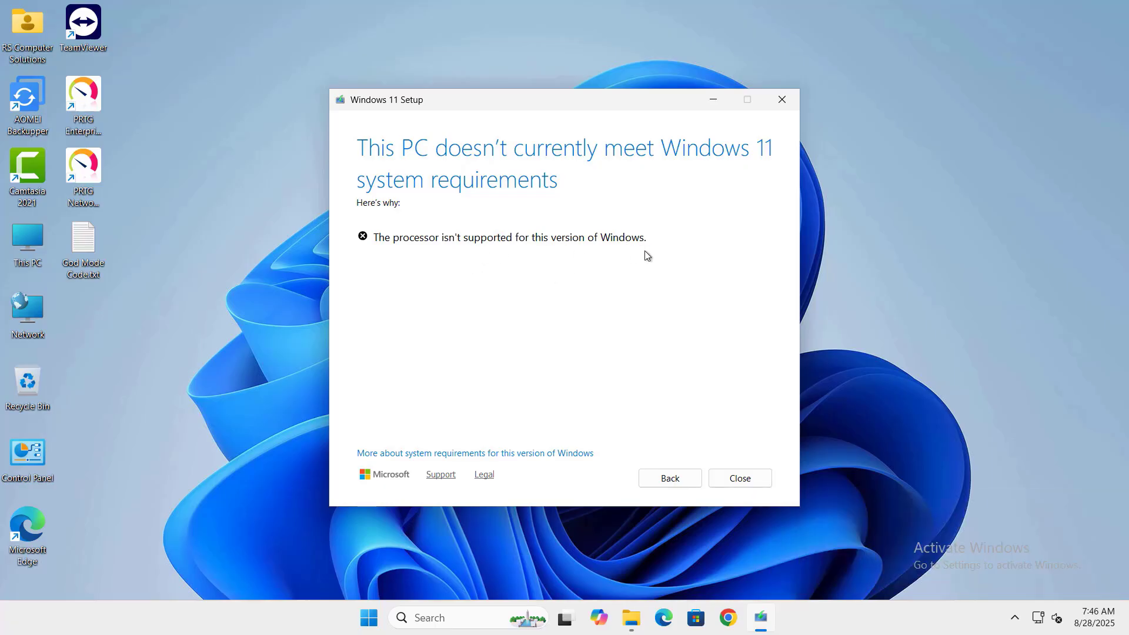
click(735, 477)
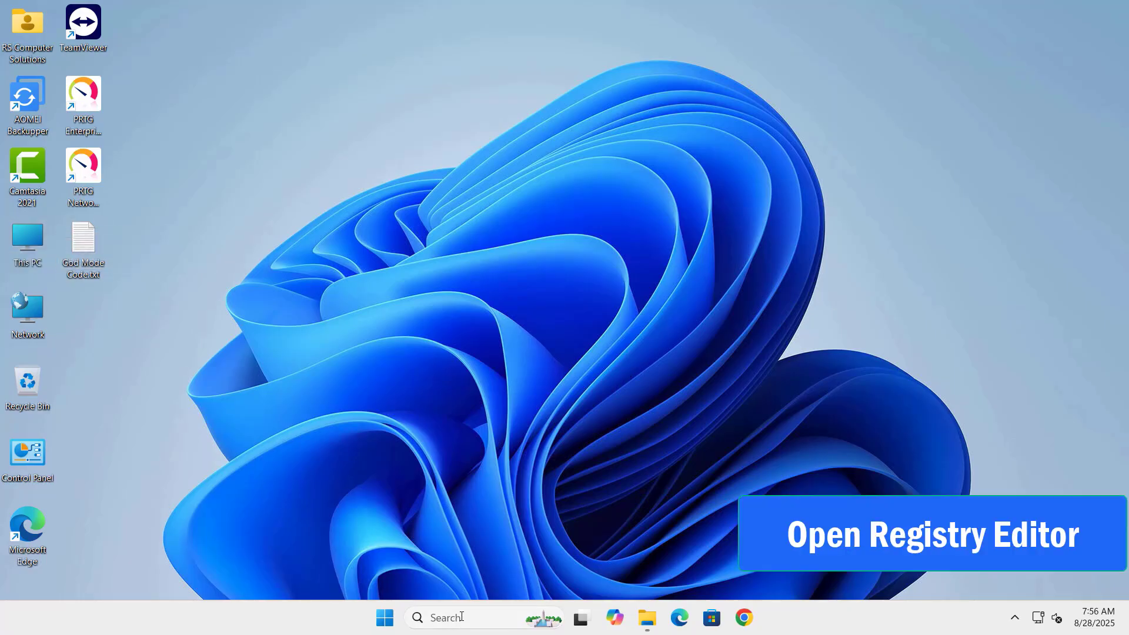
Search for regedit, open Registry Editor, and allow it to make changes to the device
click(461, 616)
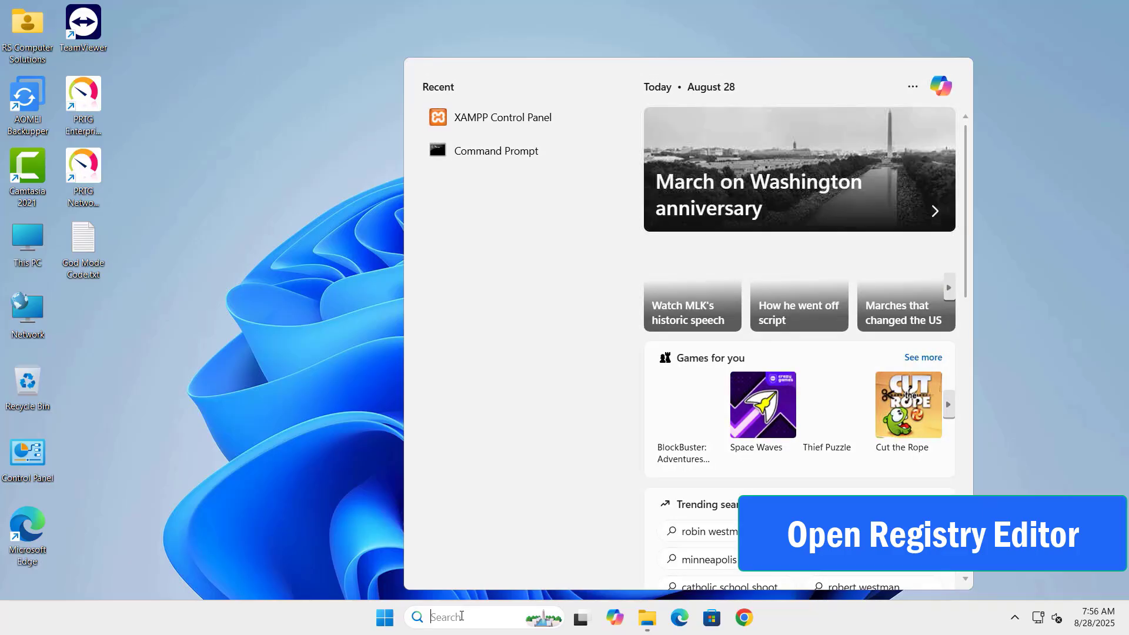
text(regedit)
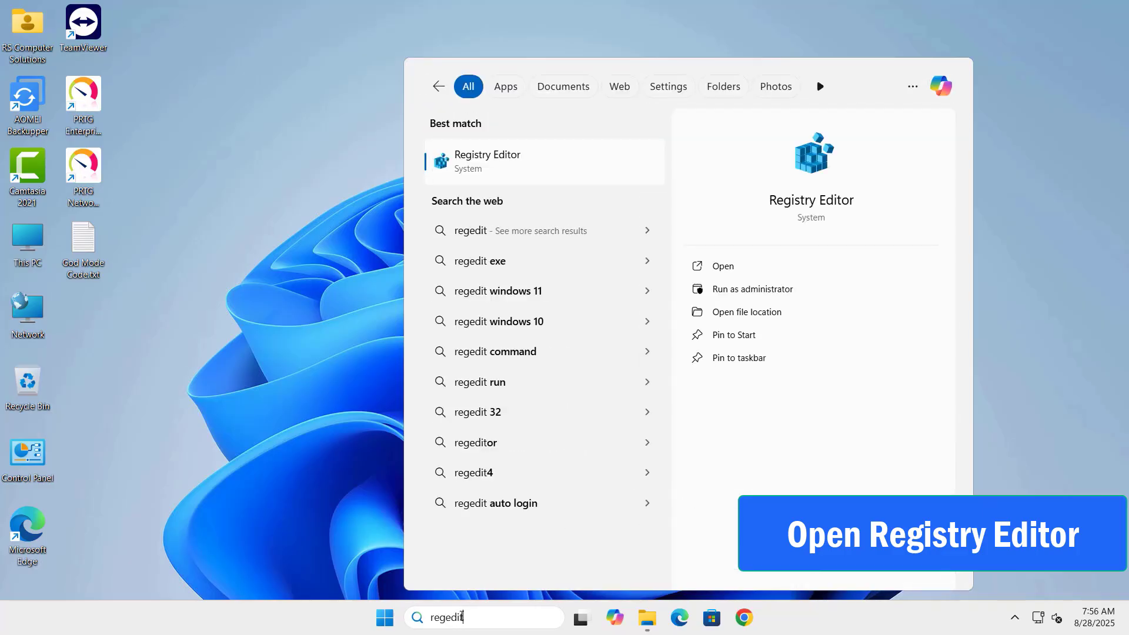
click(470, 163)
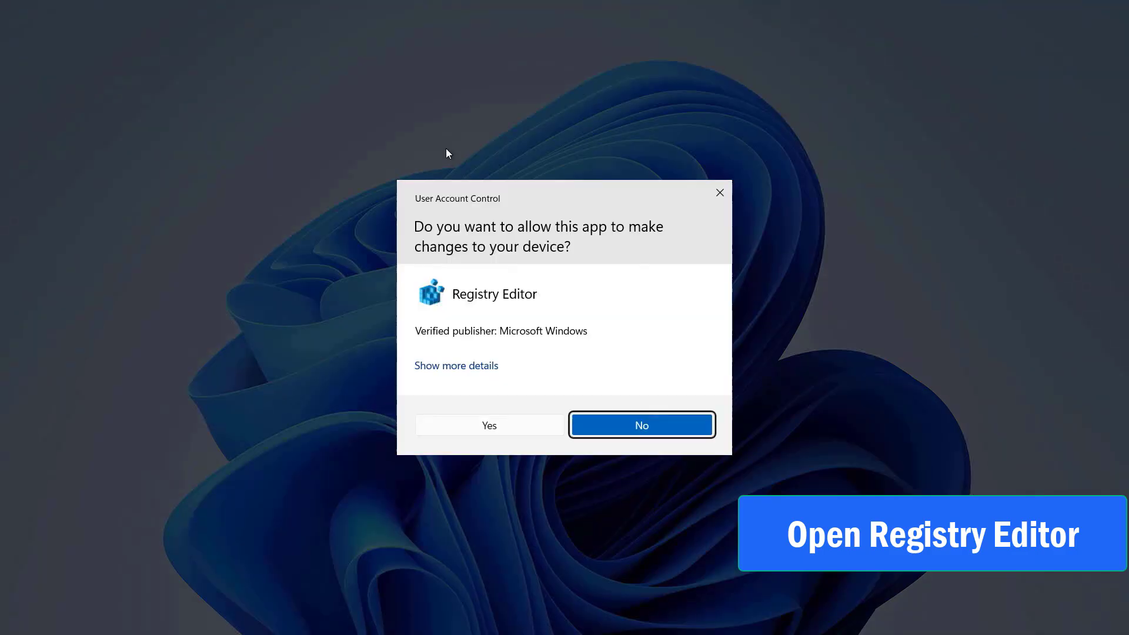
click(488, 422)
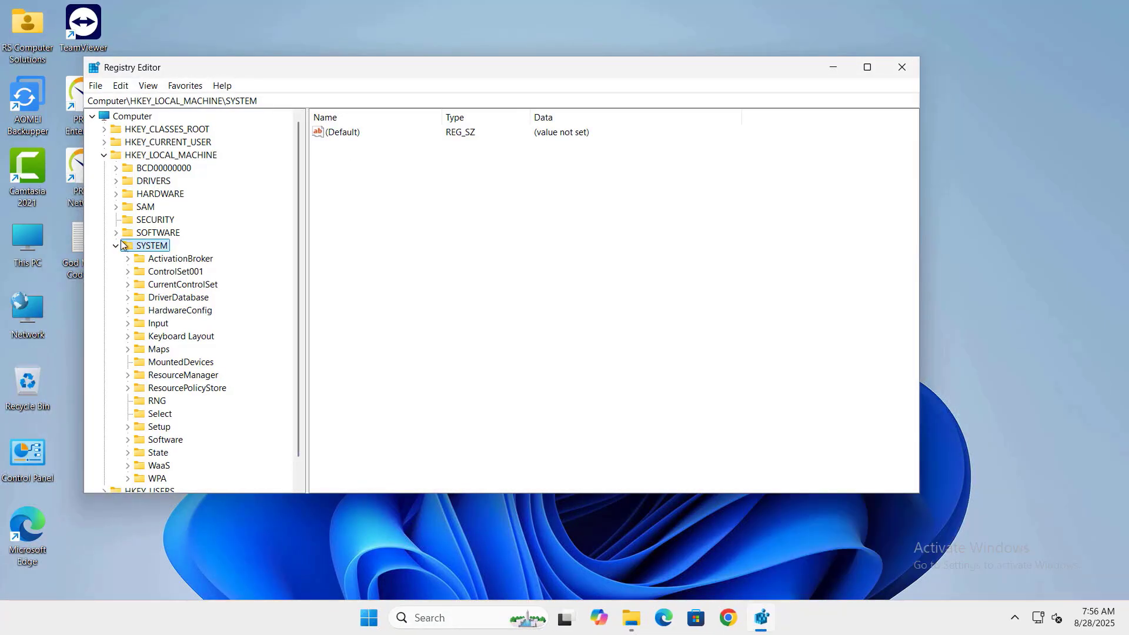
Go to the registry key HKEY_LOCAL_MACHINE\SYSTEM\Setup\MoSetup and expand it
click(104, 154)
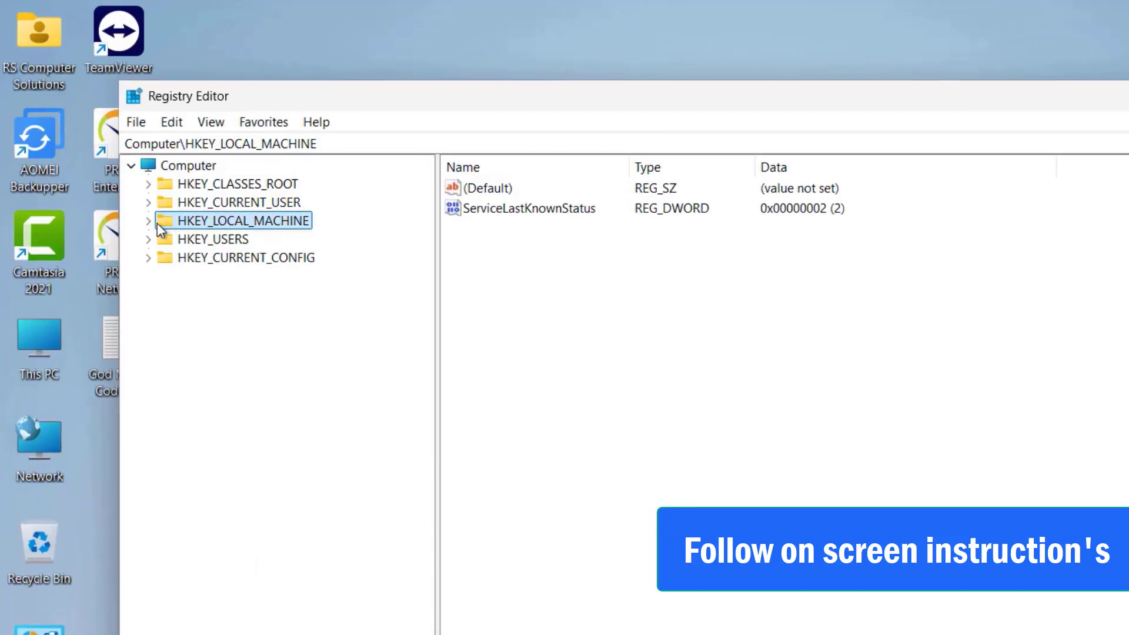
click(148, 221)
click(165, 350)
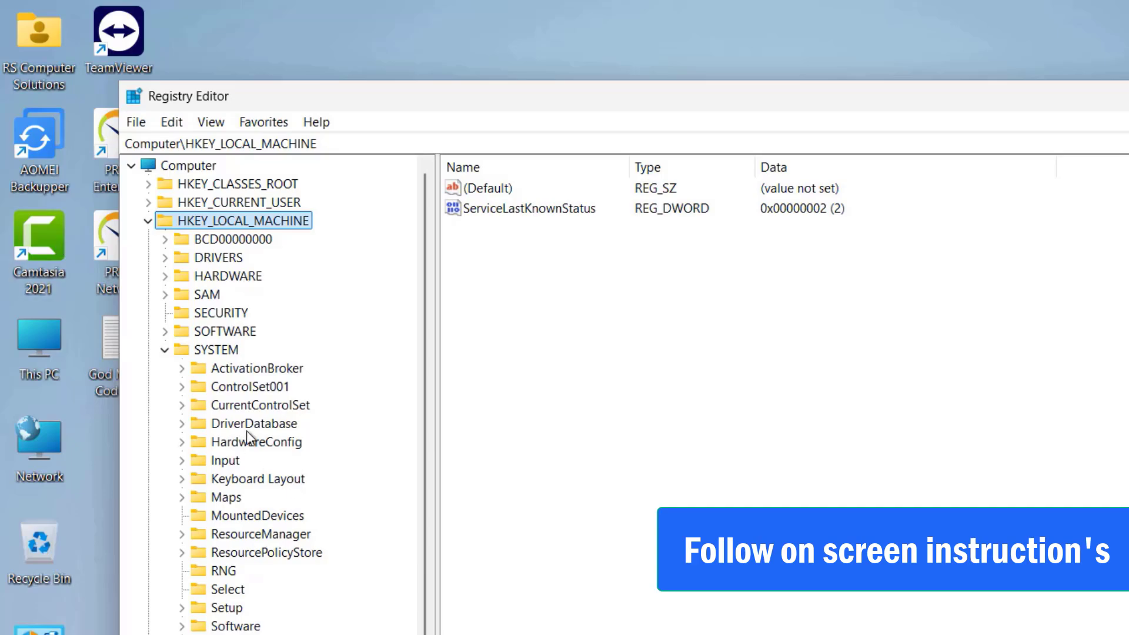
scroll(246, 431, down, 1)
click(183, 572)
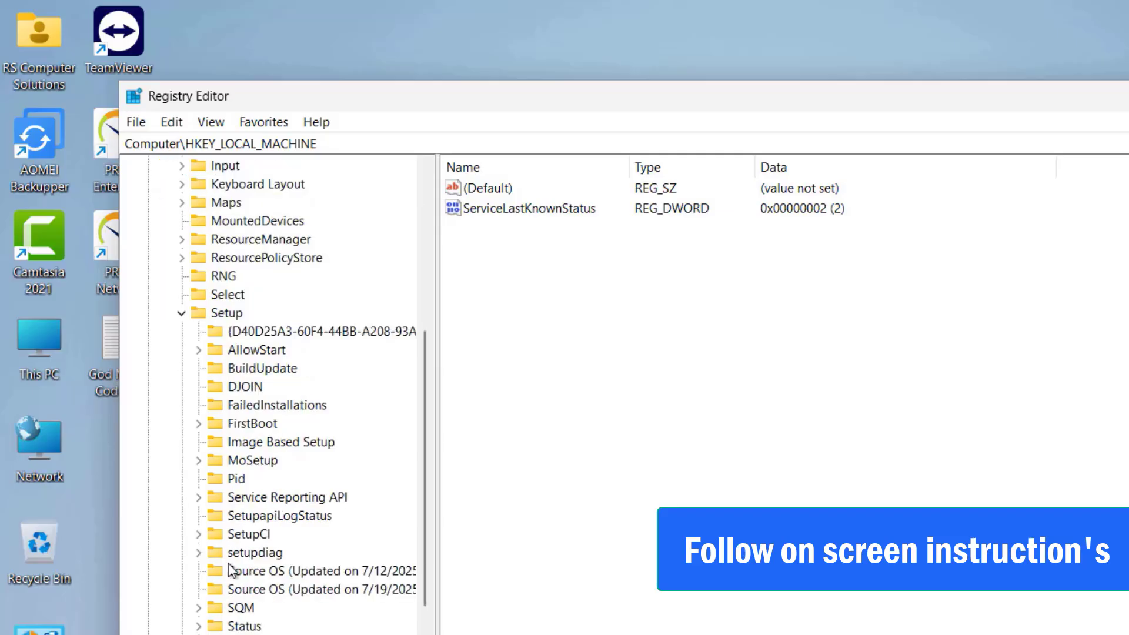
click(254, 463)
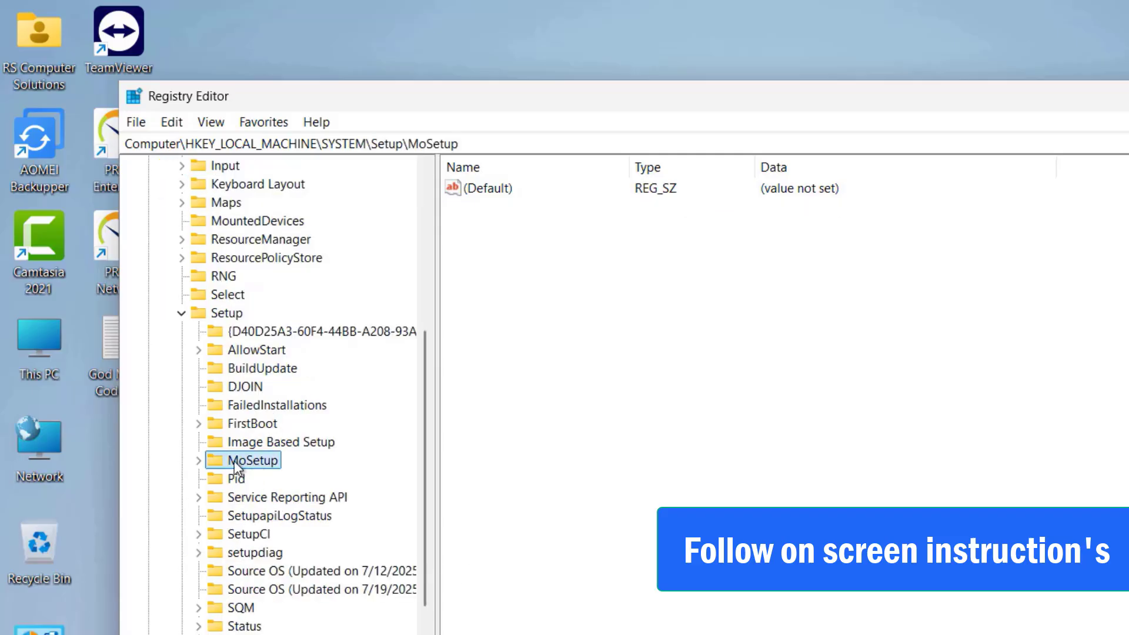
click(199, 461)
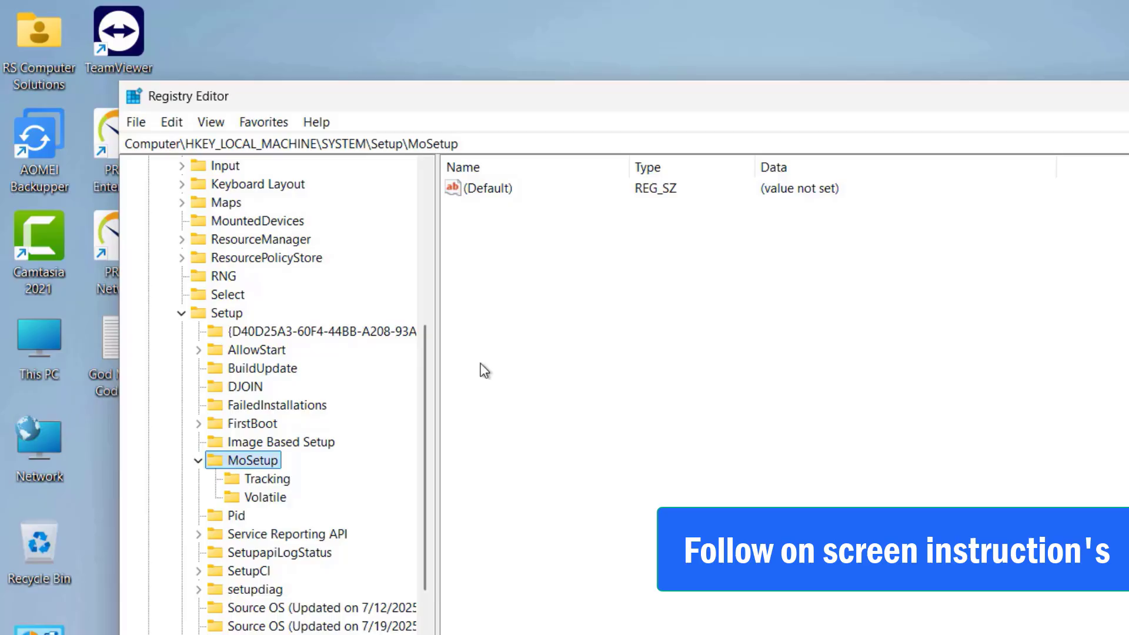
Create a DWORD (32-bit) value named AllowUpgradesWithUnsupportedTPMOrCPU in the MoSetup key
click(525, 356)
right_click(521, 317)
mouse_move(573, 331)
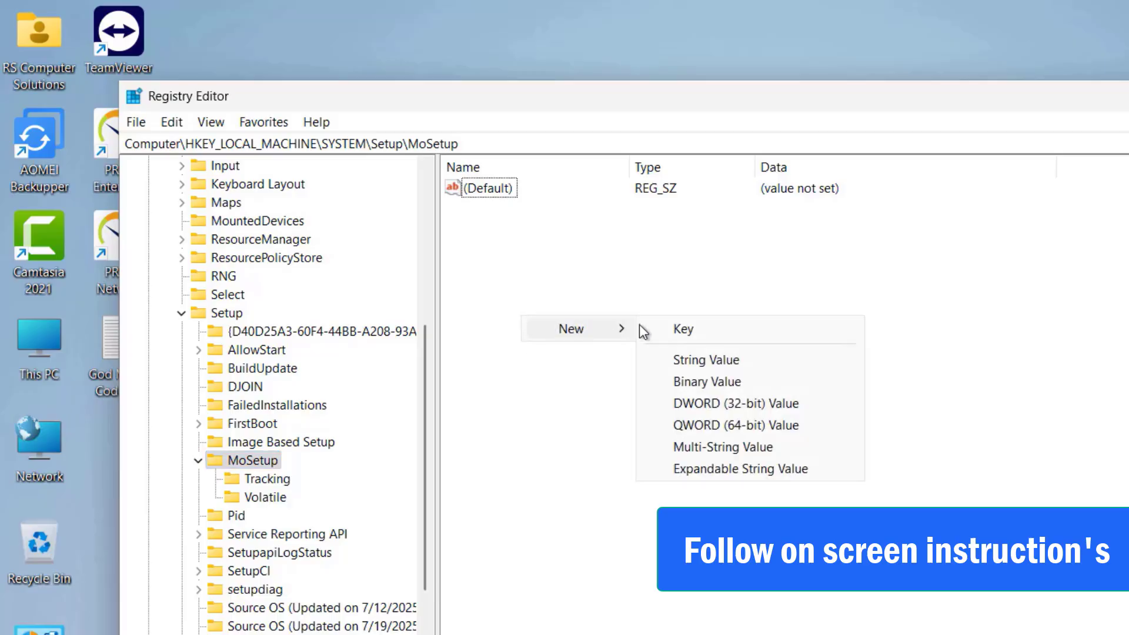
click(720, 403)
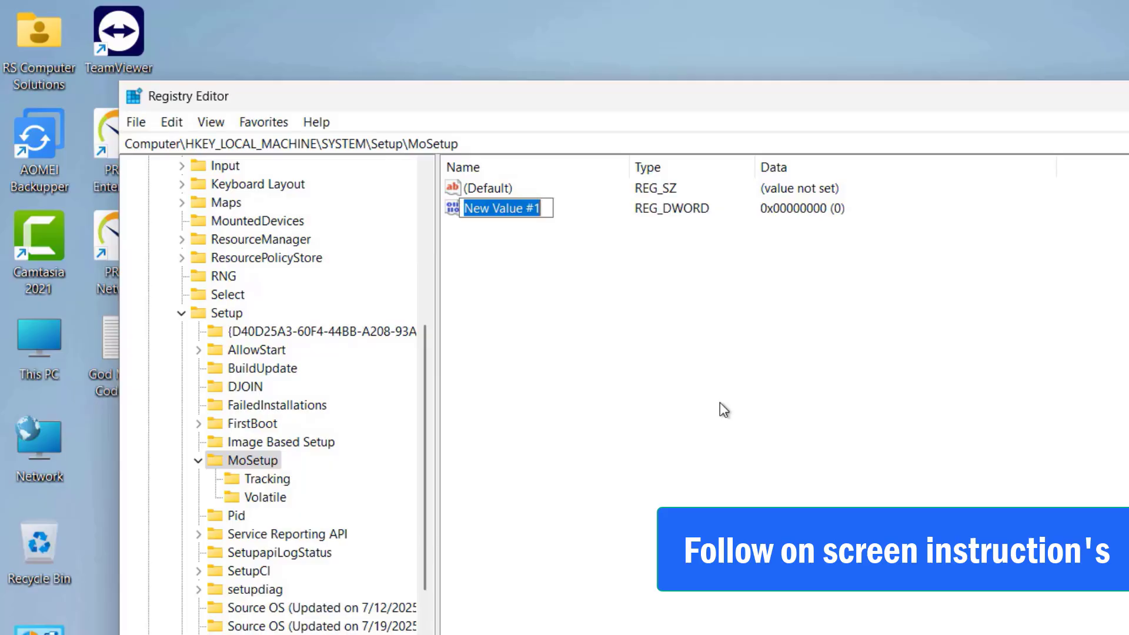
text(Allow)
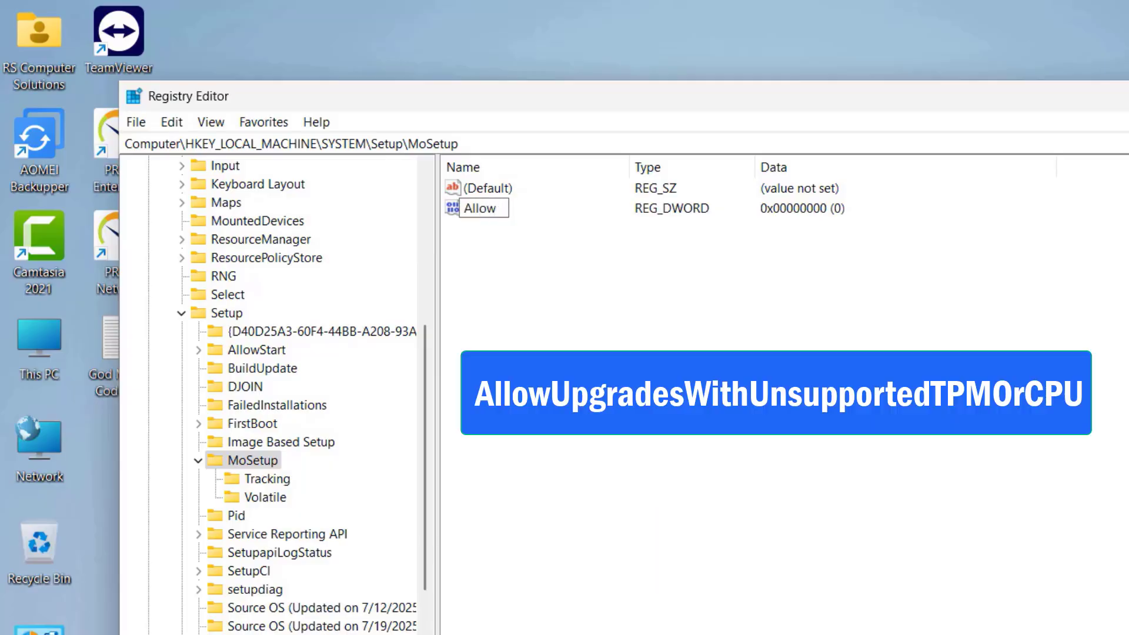
text(Upgrades)
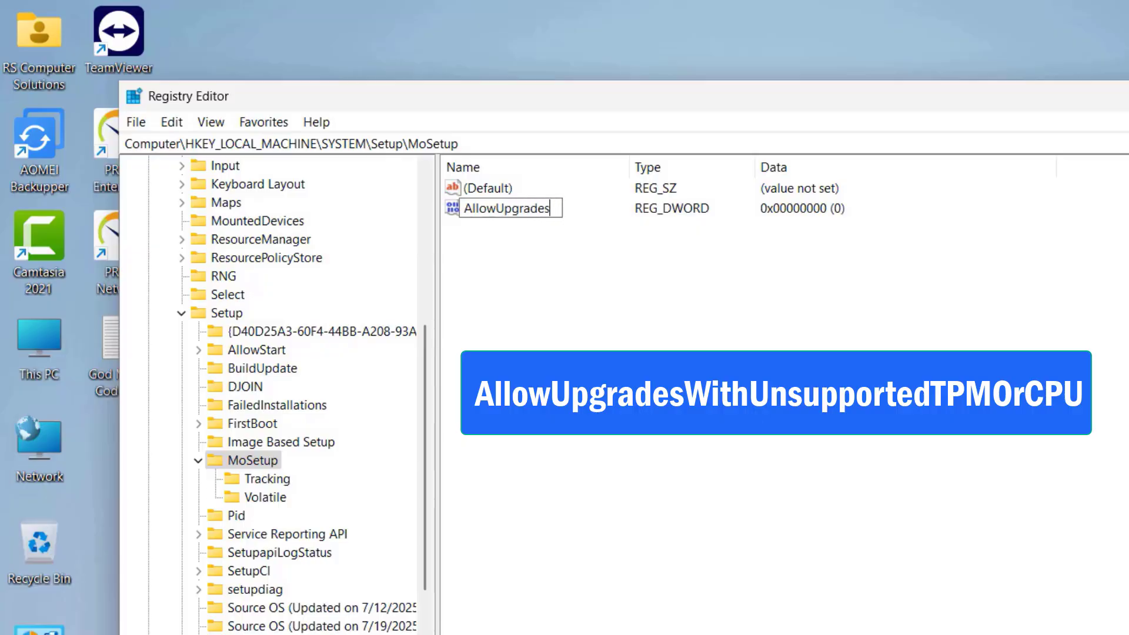
text(WithUnsu)
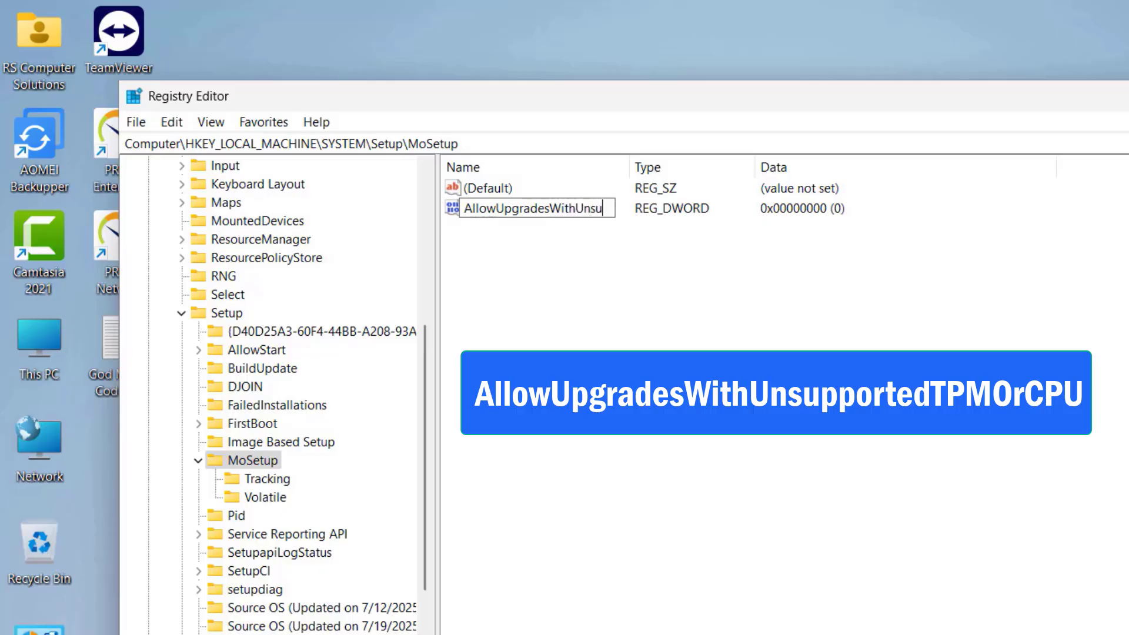
text(pporte)
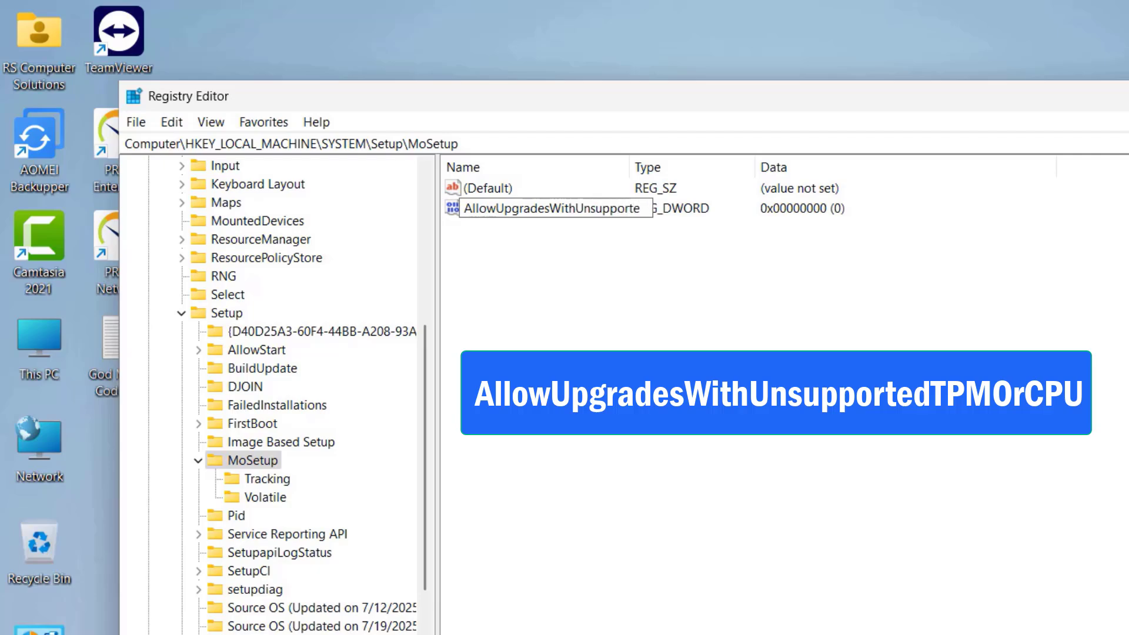
text(dTPMOr)
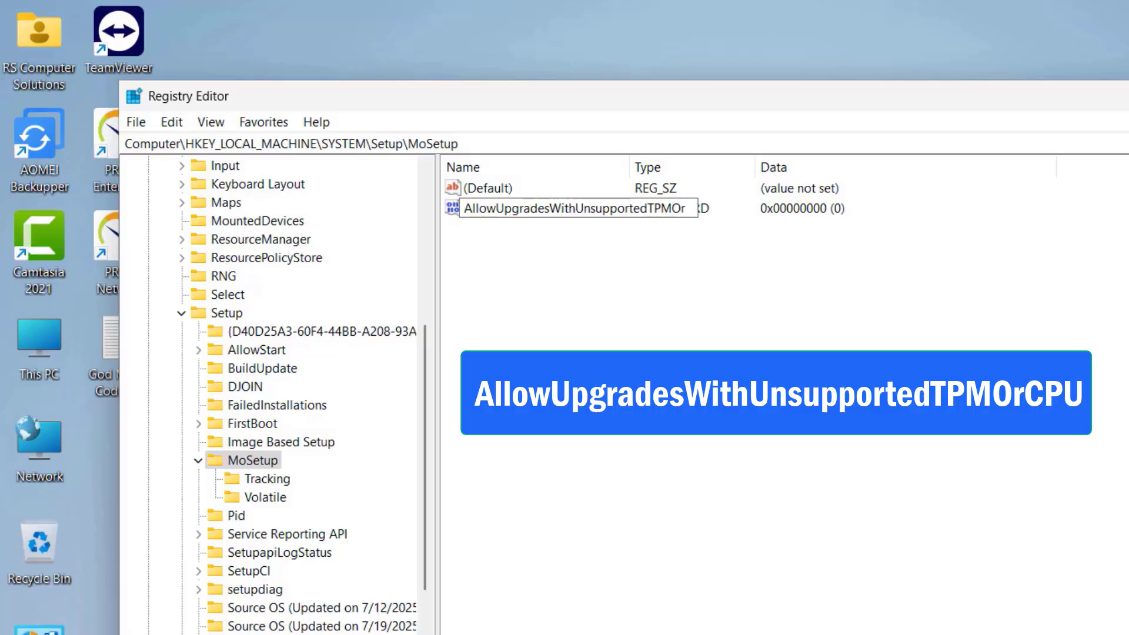
text(CPU)
key(Return)
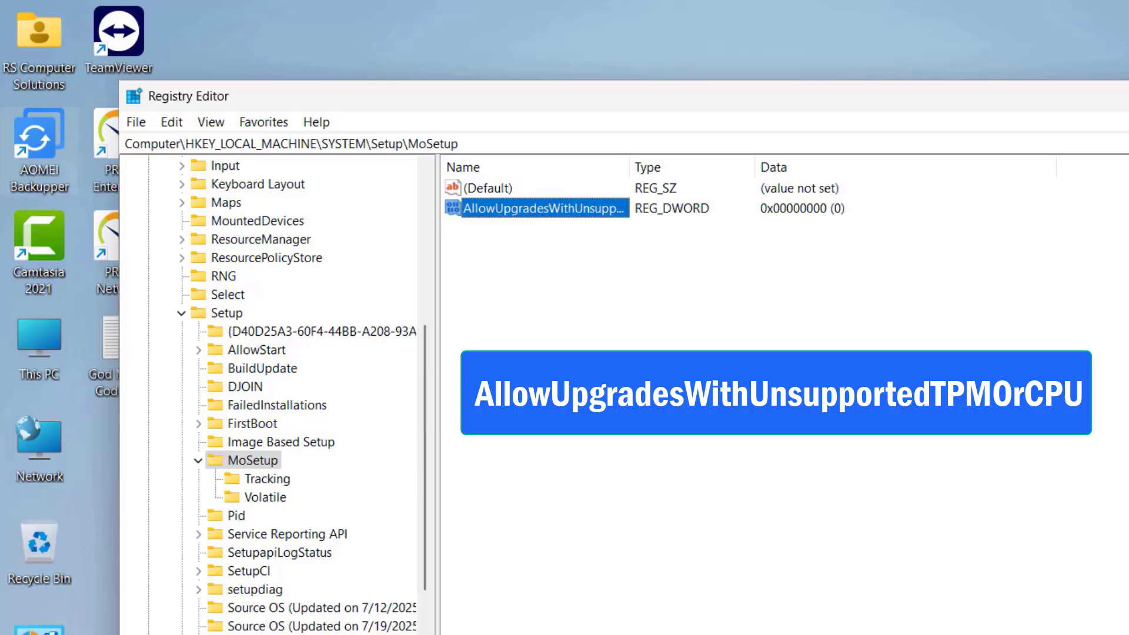
Set the value data of AllowUpgradesWithUnsupportedTPMOrCPU to 1
click(504, 230)
click(485, 212)
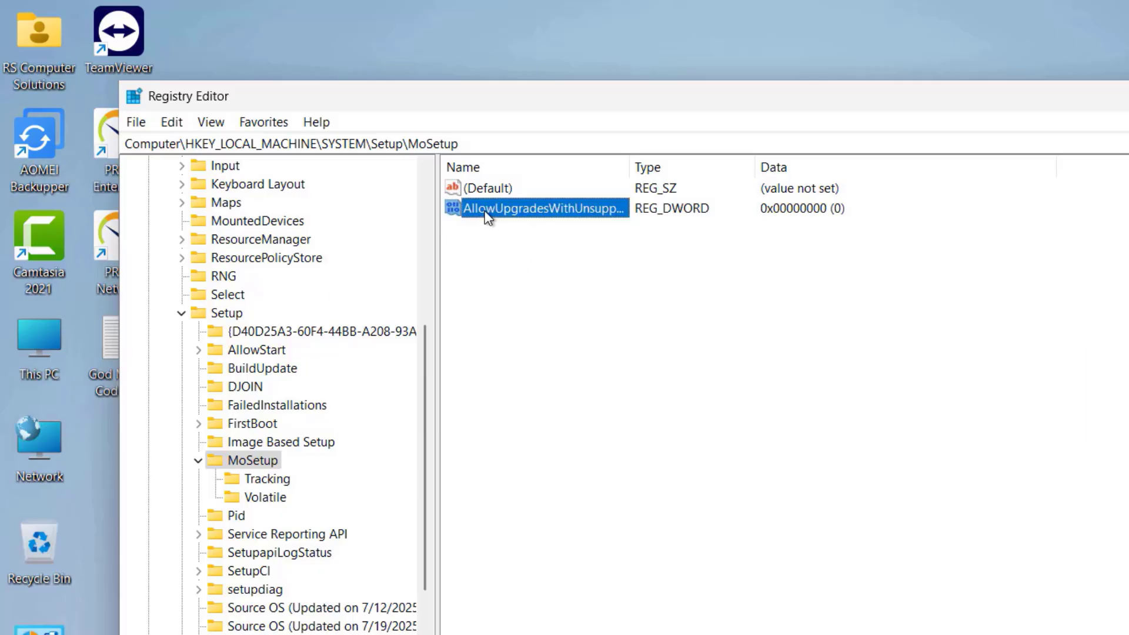
right_click(509, 209)
click(528, 221)
click(256, 295)
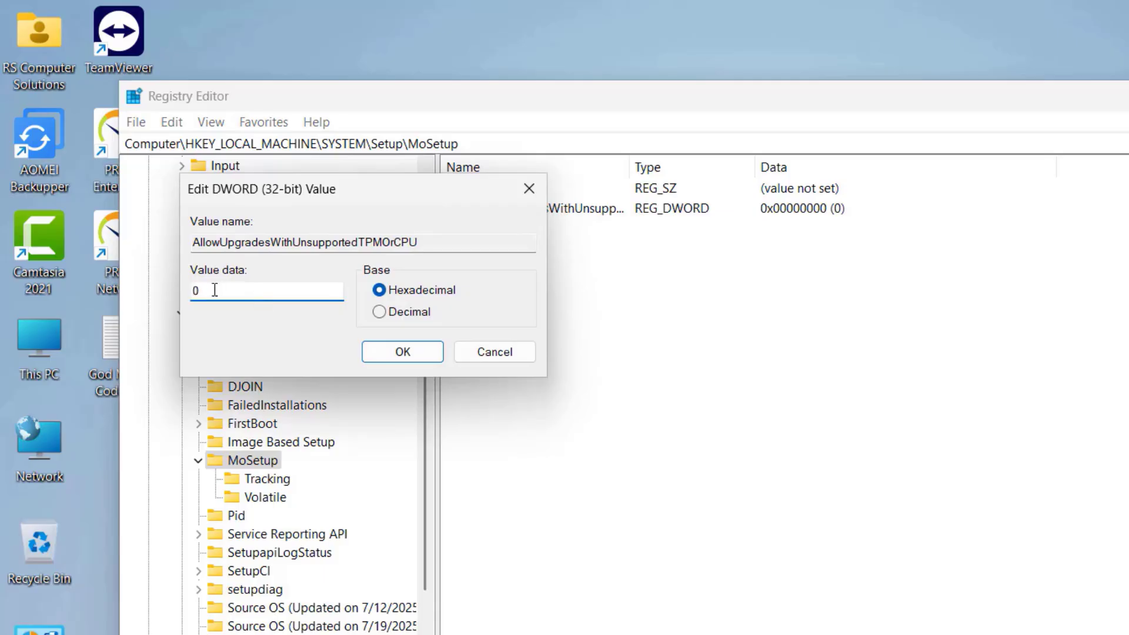
drag(214, 289, 174, 290)
text(1)
click(415, 355)
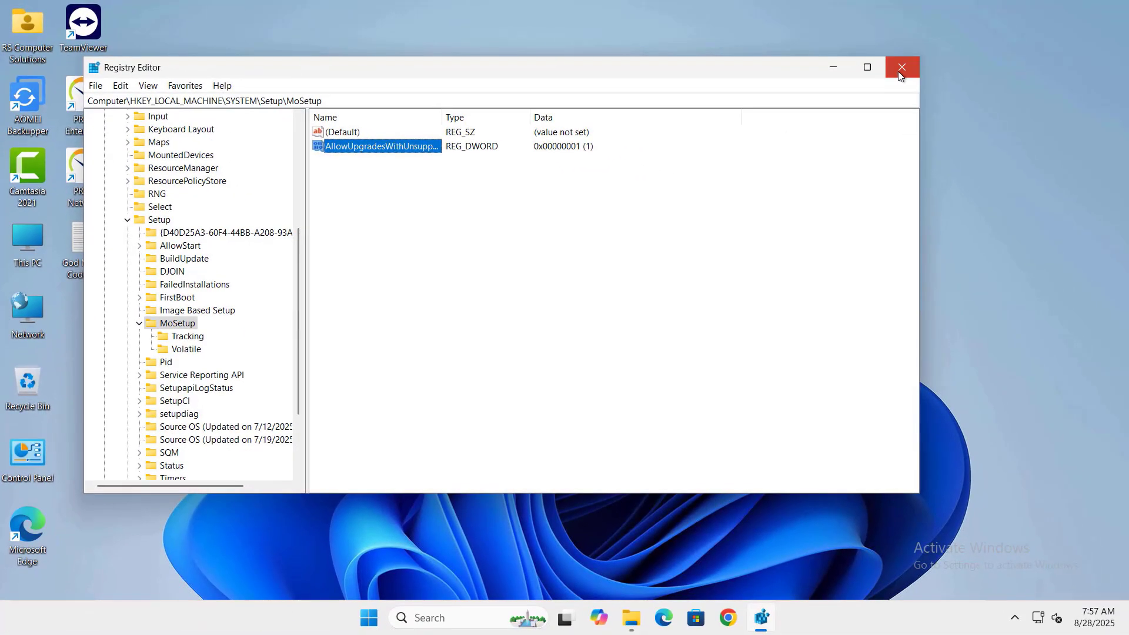
Close Registry Editor and restart the PC to apply the registry change
click(902, 67)
right_click(384, 617)
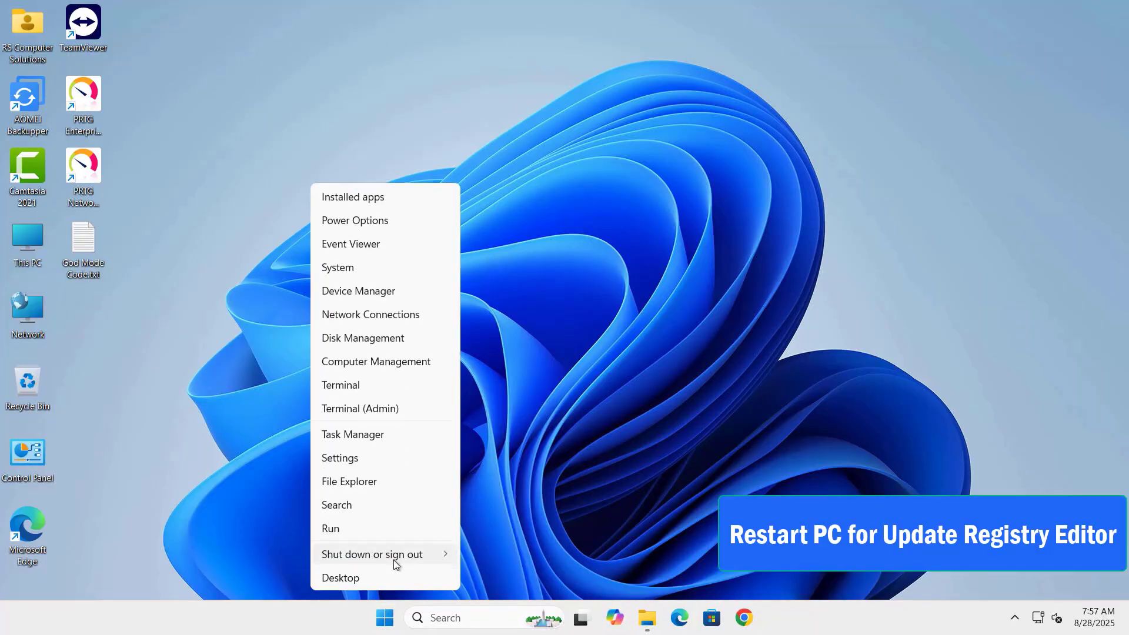
mouse_move(393, 560)
click(482, 603)
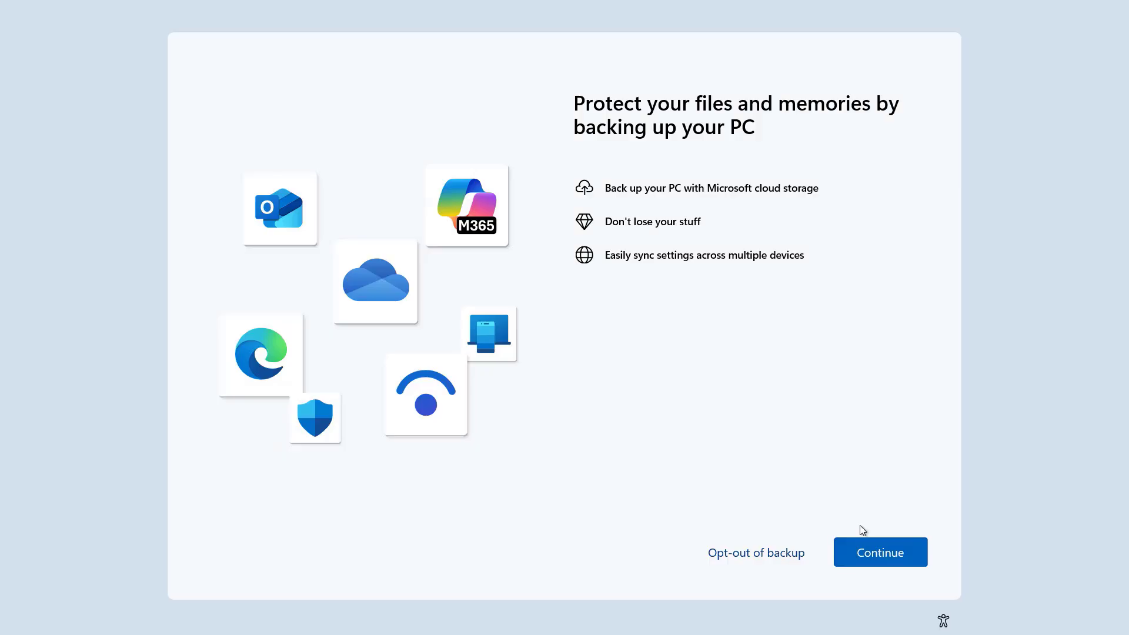
Get past the PC backup offer and leave the Microsoft account setup without signing in, returning to the desktop
click(867, 553)
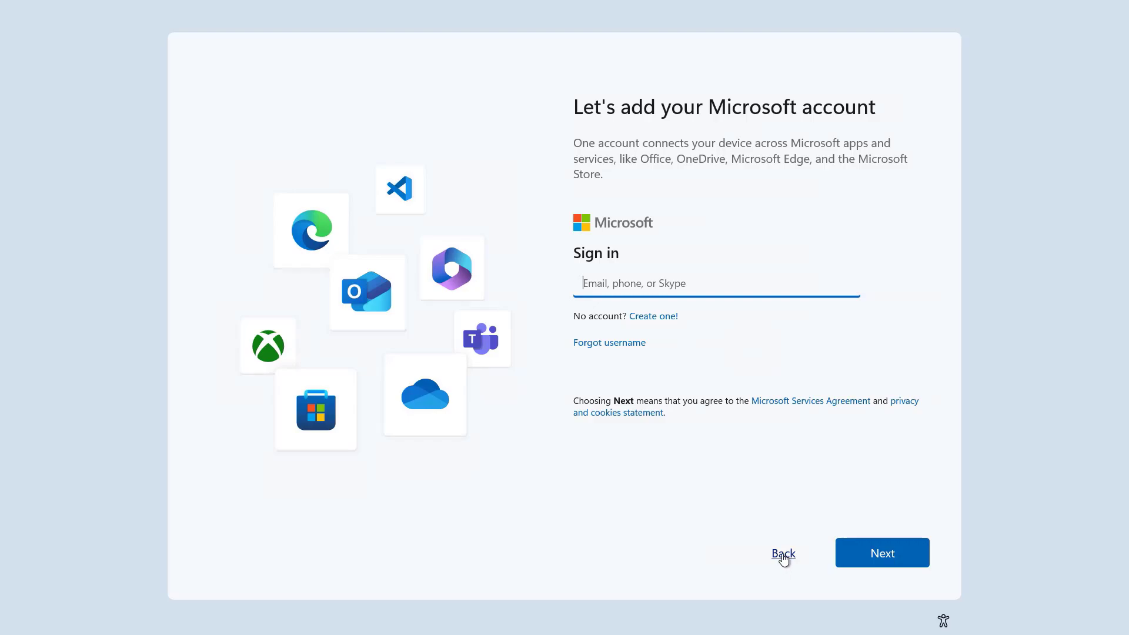
click(783, 555)
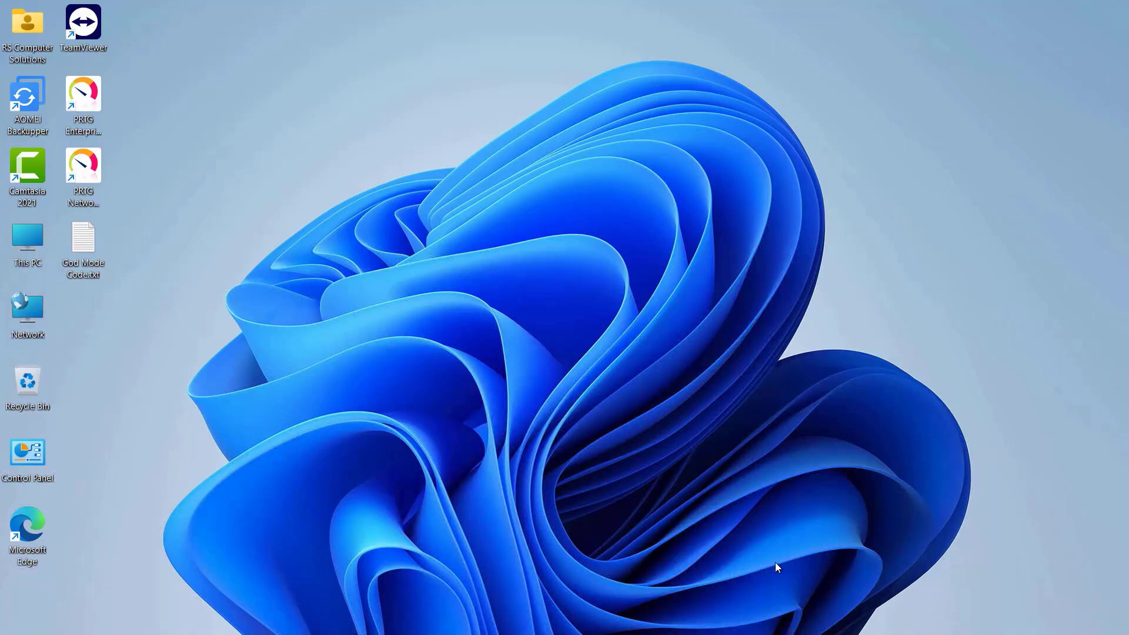
Run setup.exe from the mounted Windows 11 ISO in DVD Drive (F:) and allow it to start
double_click(33, 242)
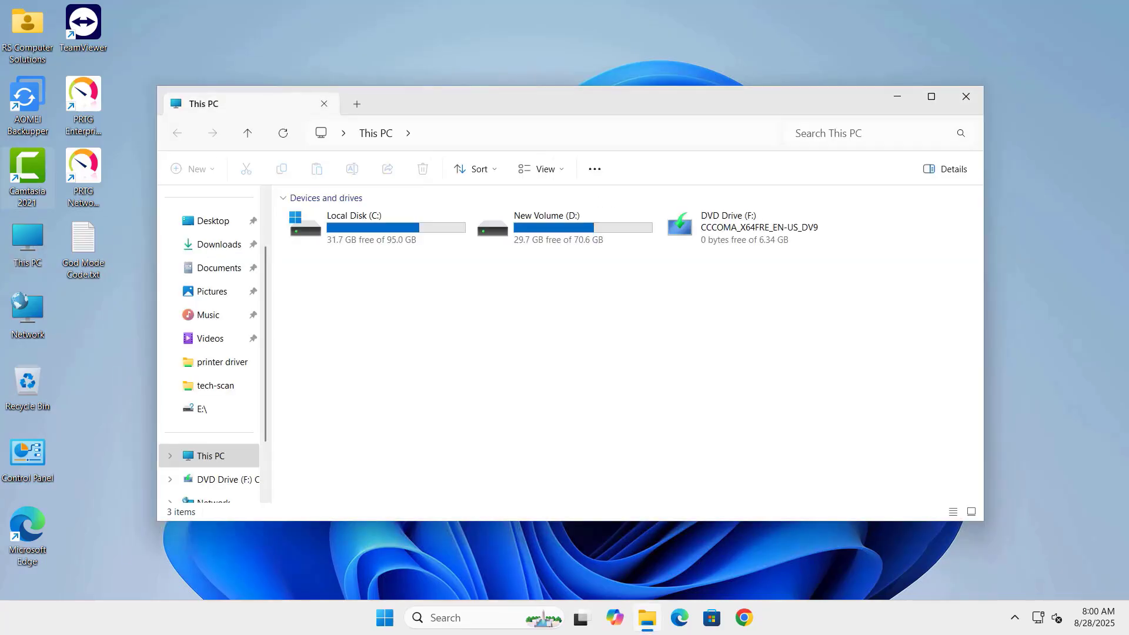
double_click(716, 233)
double_click(315, 388)
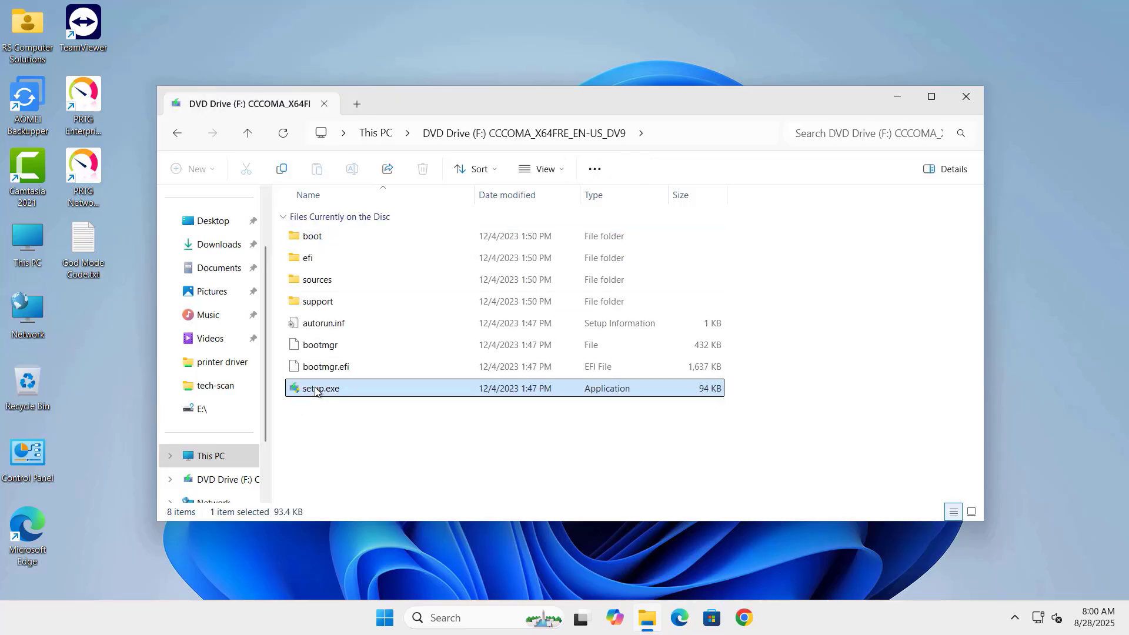
click(462, 431)
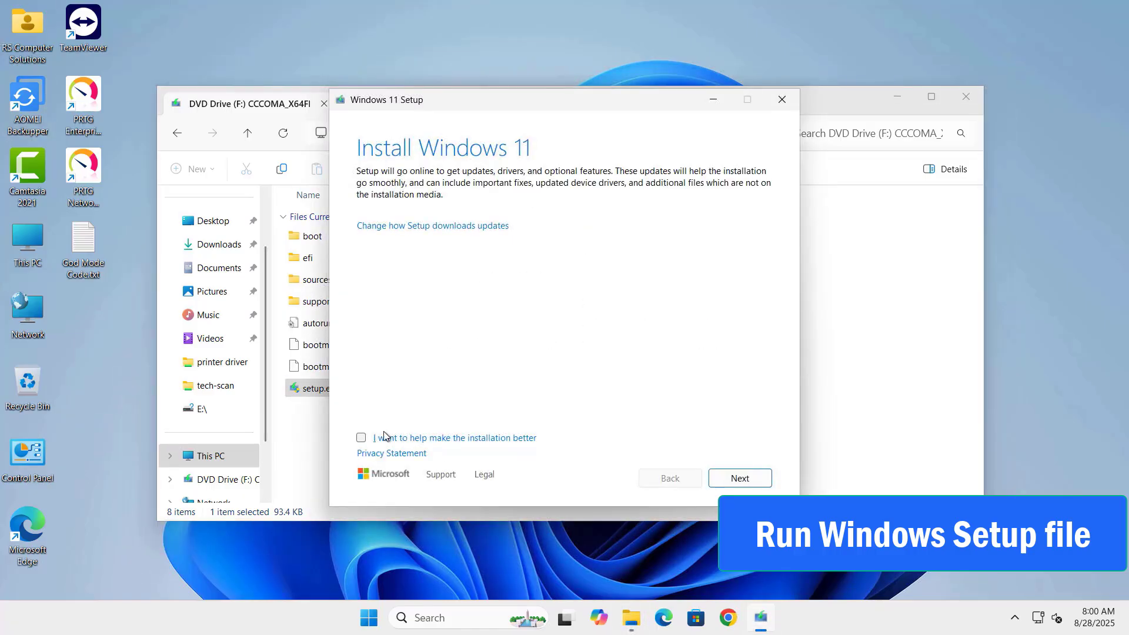
Opt out of helping make the installation better, continue Windows 11 Setup and accept the license terms
click(361, 437)
click(730, 479)
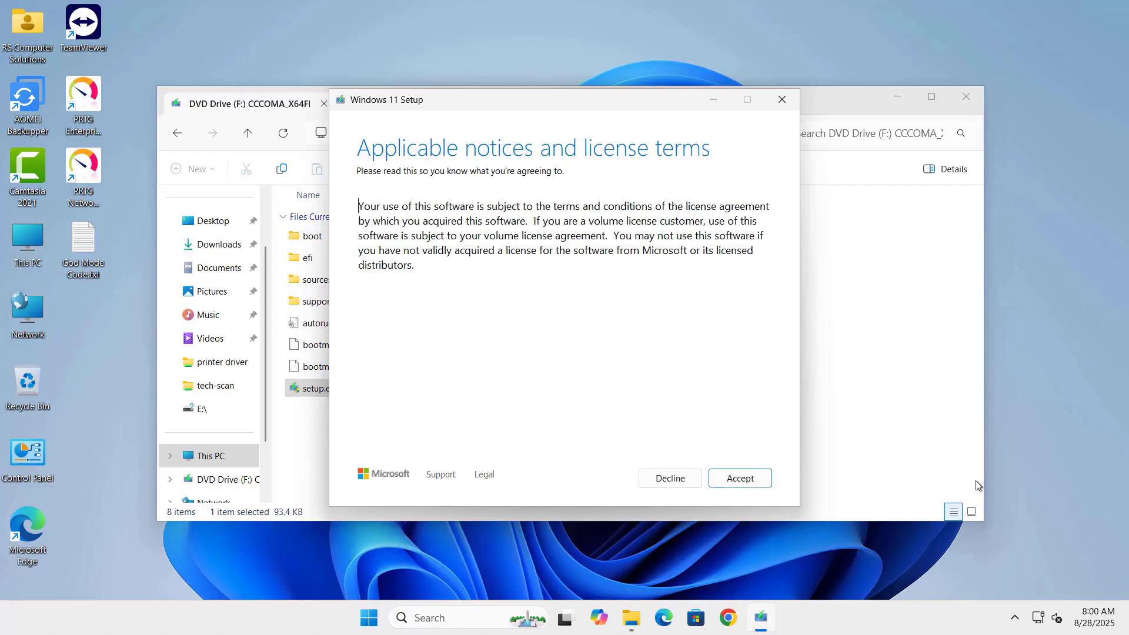
click(739, 478)
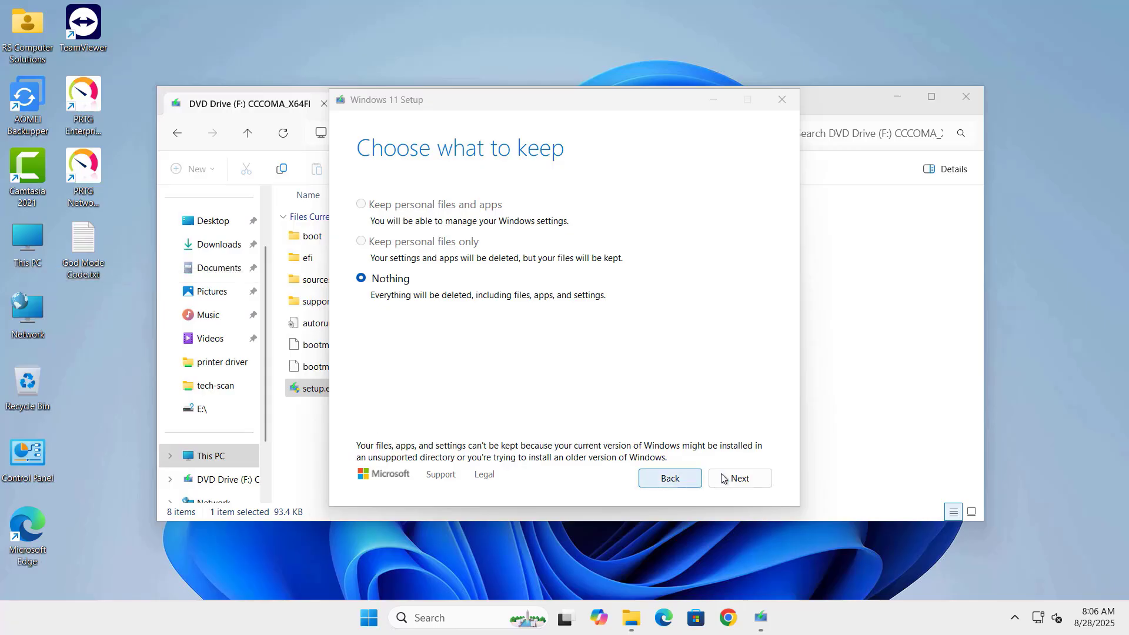
Confirm Nothing as what to keep, review that choice once more, and start installing Windows 11 Pro
click(741, 479)
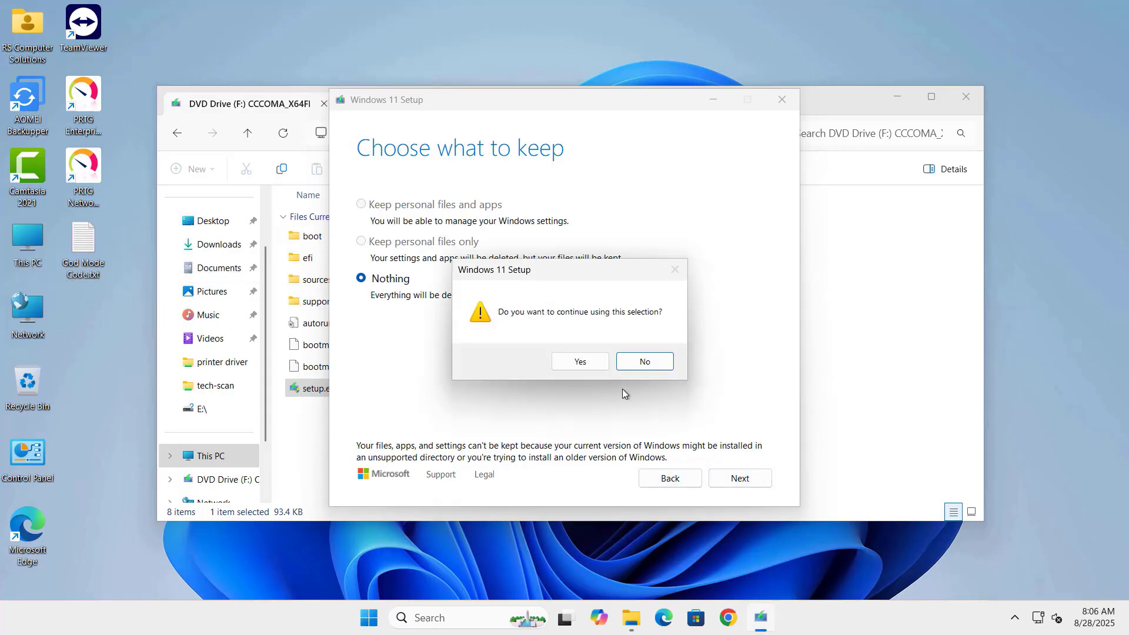
click(579, 362)
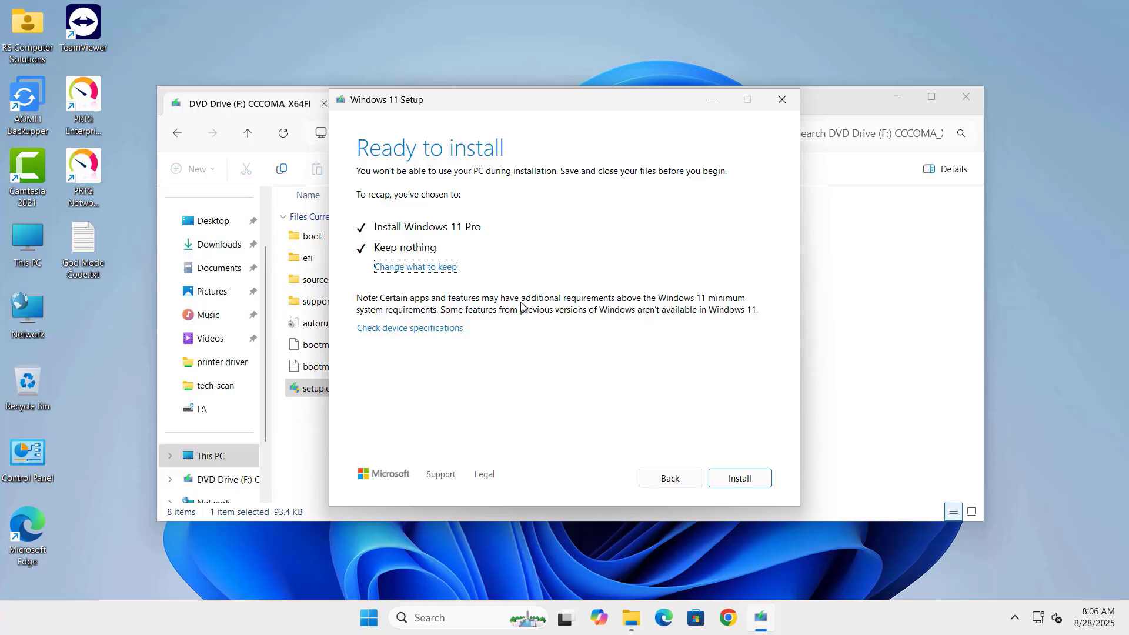
click(445, 270)
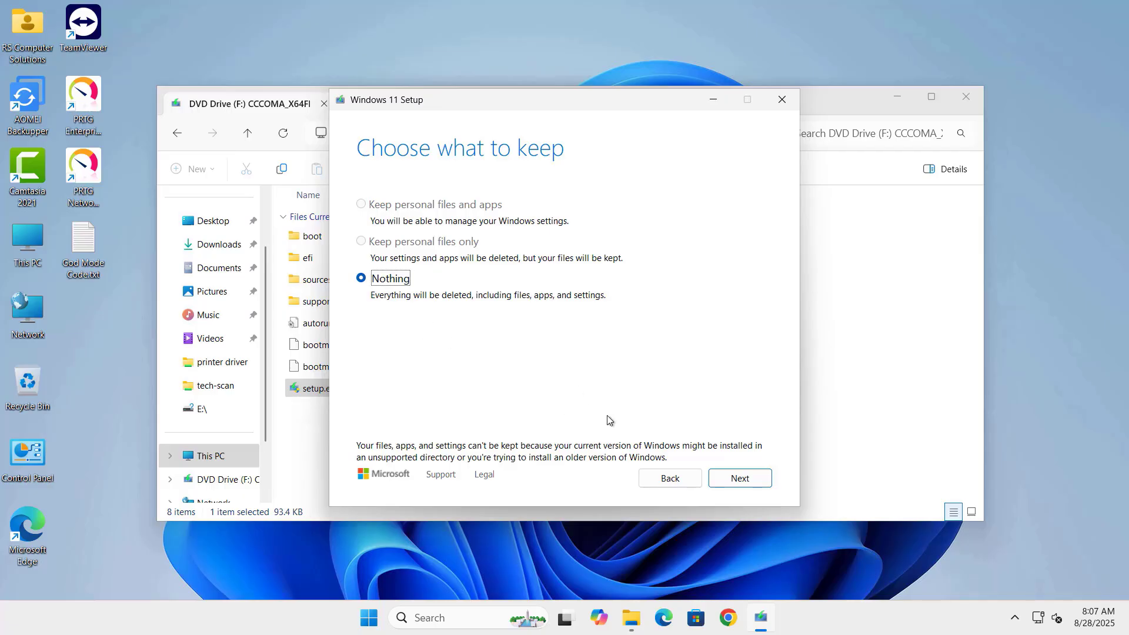
click(738, 477)
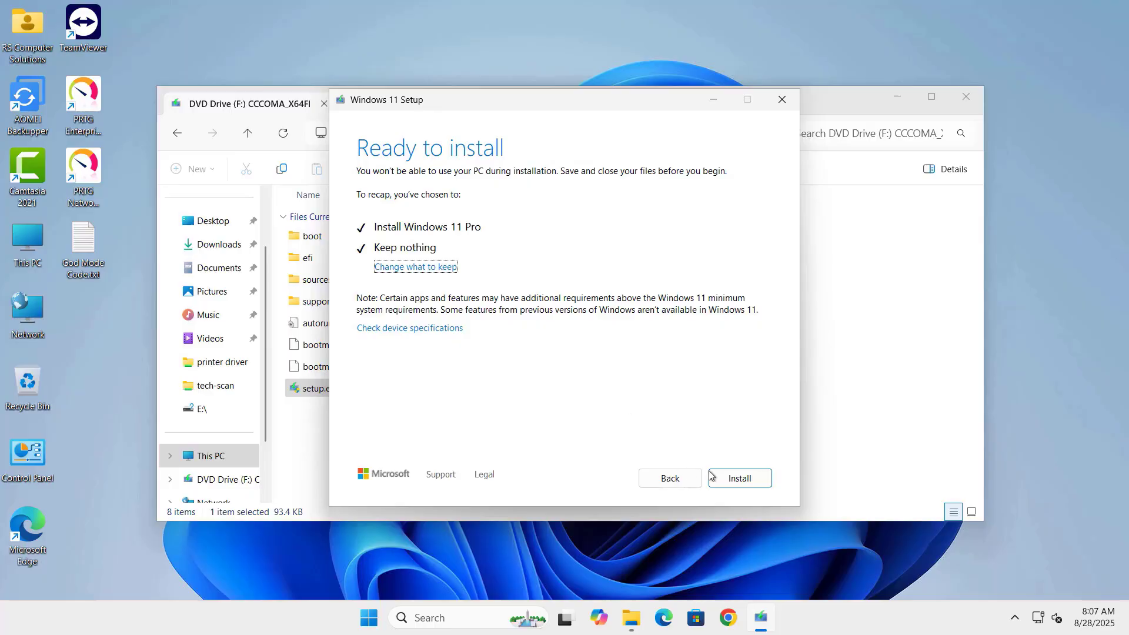
click(726, 477)
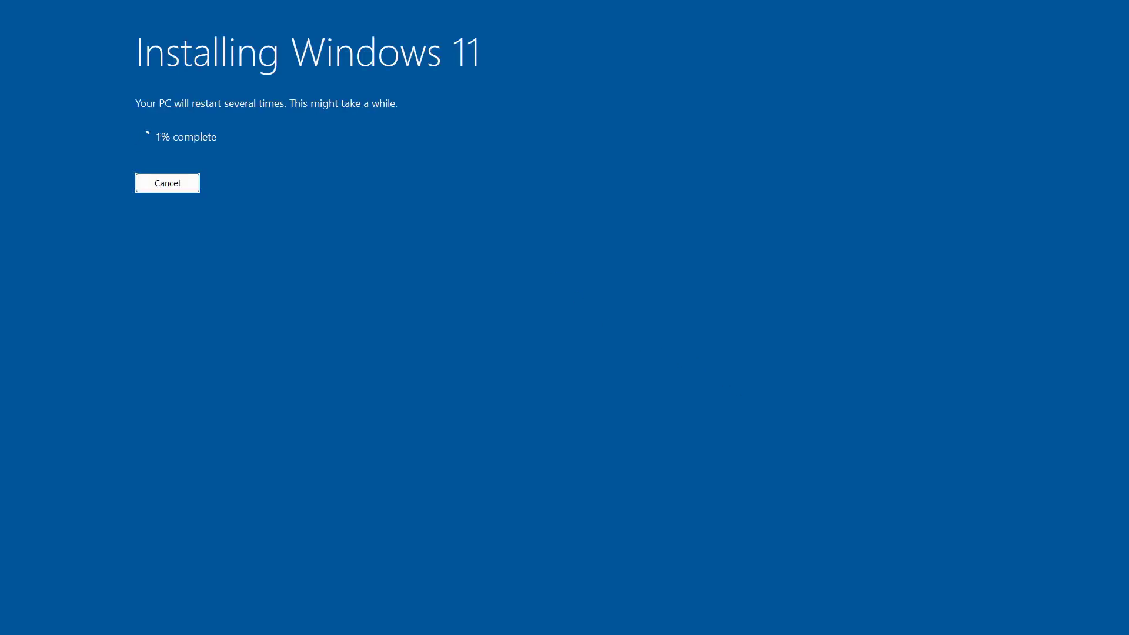